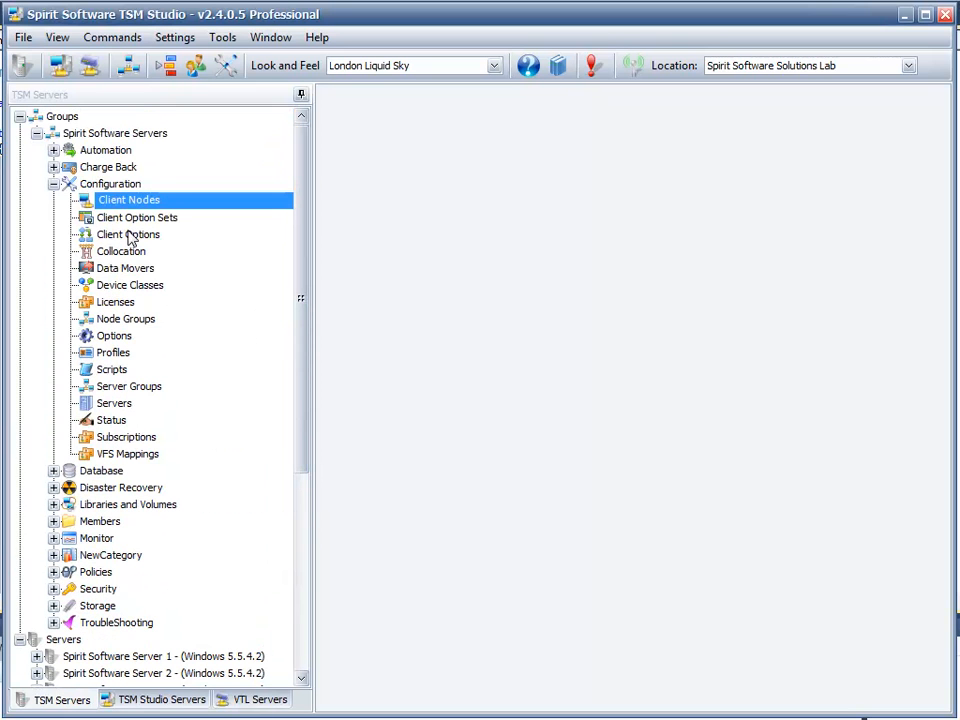
pyautogui.click(103, 203)
pyautogui.click(108, 184)
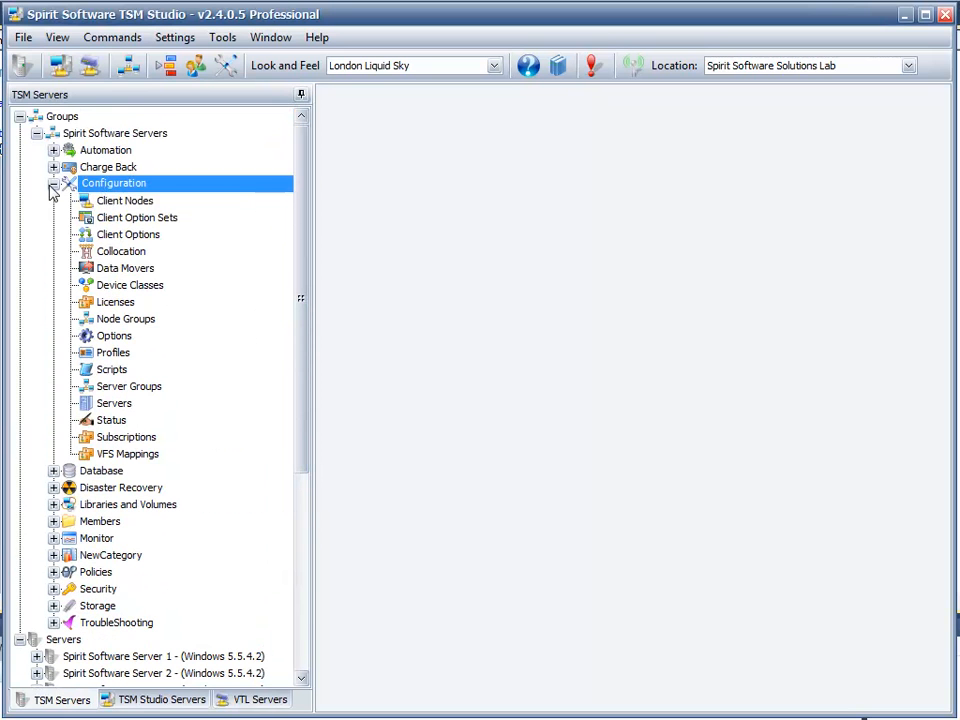
pyautogui.click(53, 184)
pyautogui.click(53, 184)
pyautogui.click(53, 184)
pyautogui.click(53, 184)
pyautogui.click(53, 184)
pyautogui.click(53, 184)
pyautogui.click(53, 184)
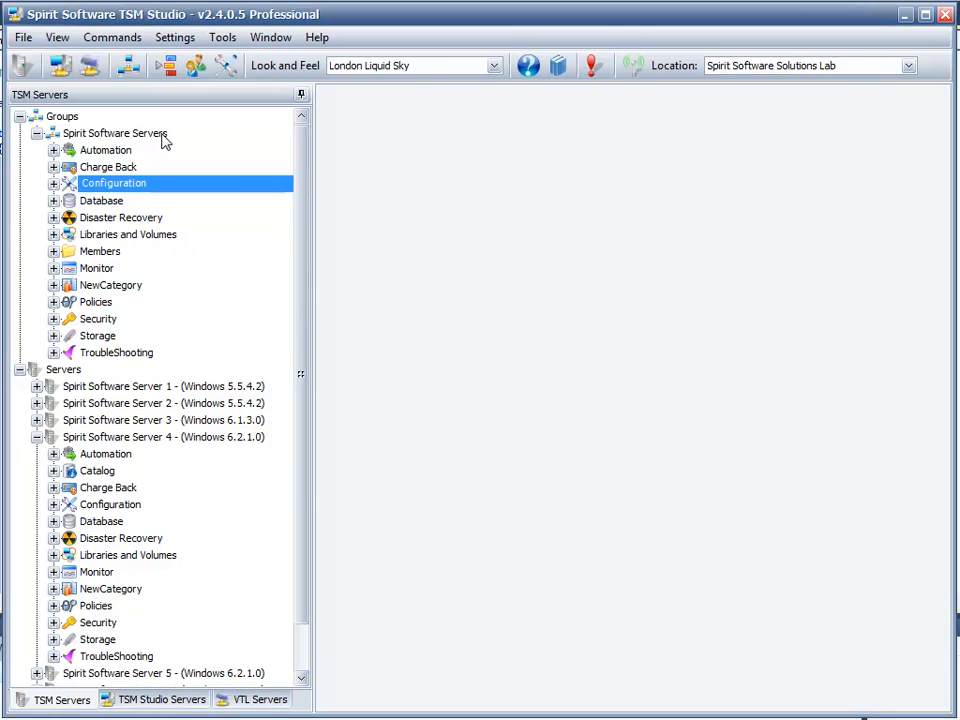
# - Open the Client Nodes list under Configuration for the Spirit Software Servers group and auto-hide the server tree
pyautogui.click(53, 251)
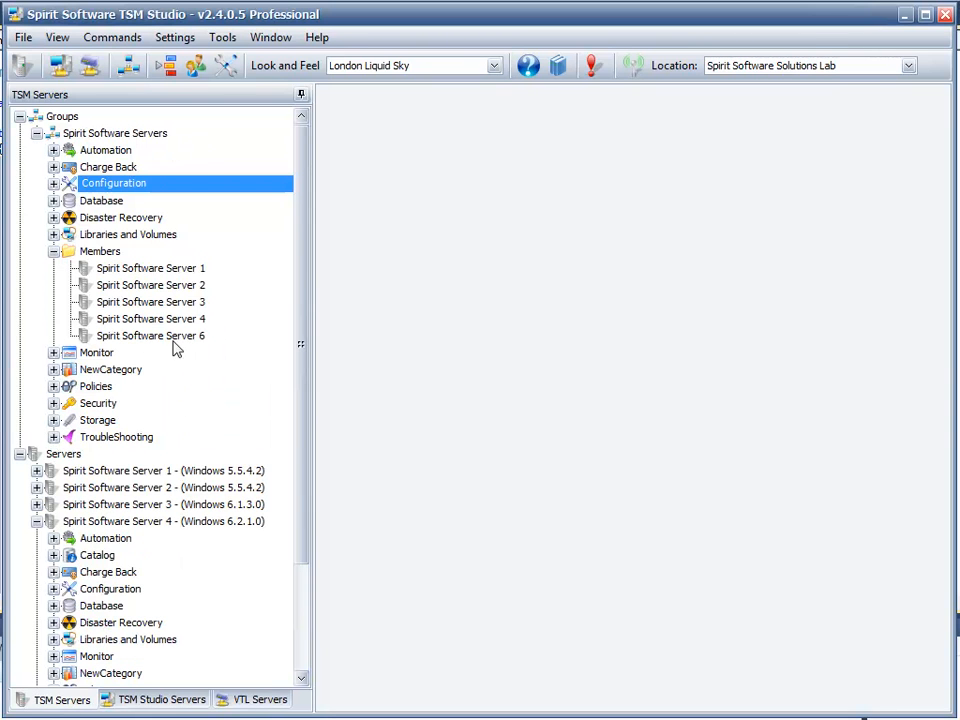
pyautogui.click(53, 184)
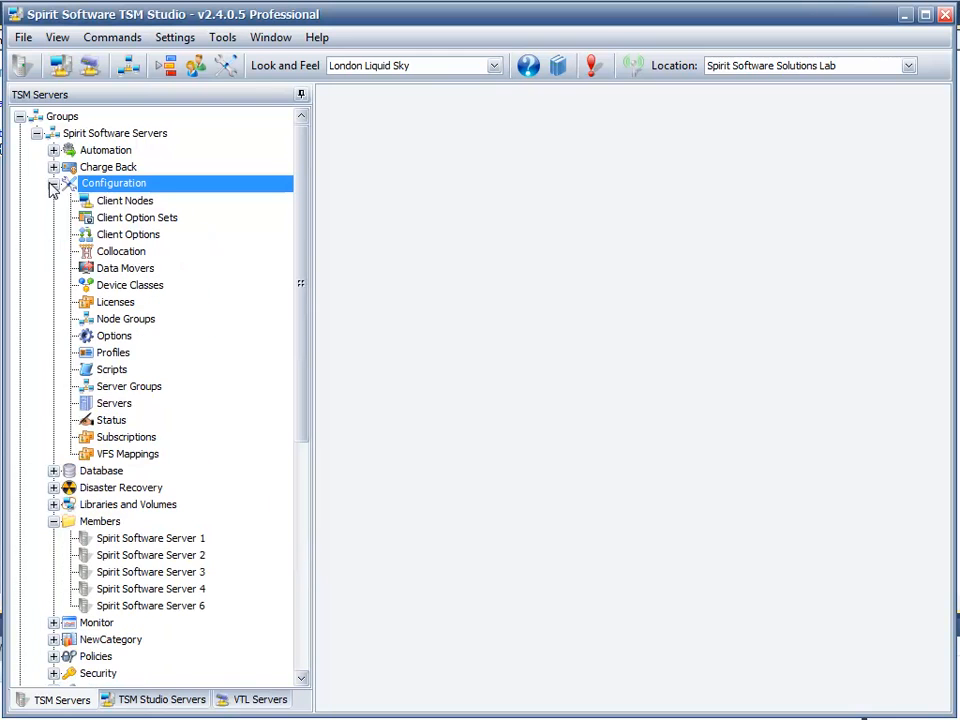
pyautogui.click(127, 200)
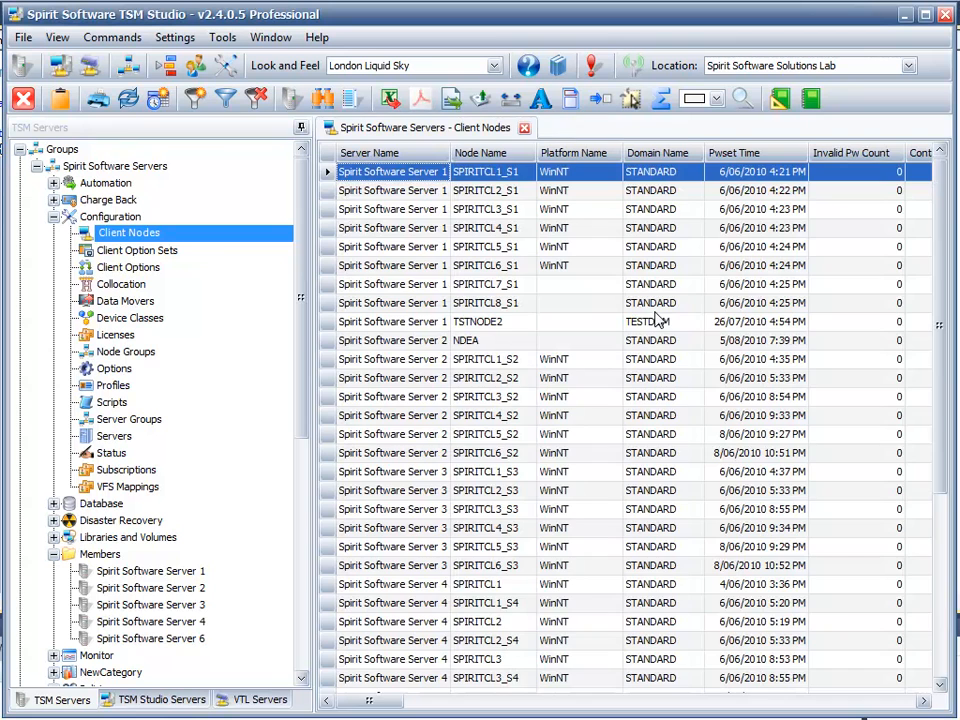
pyautogui.click(300, 127)
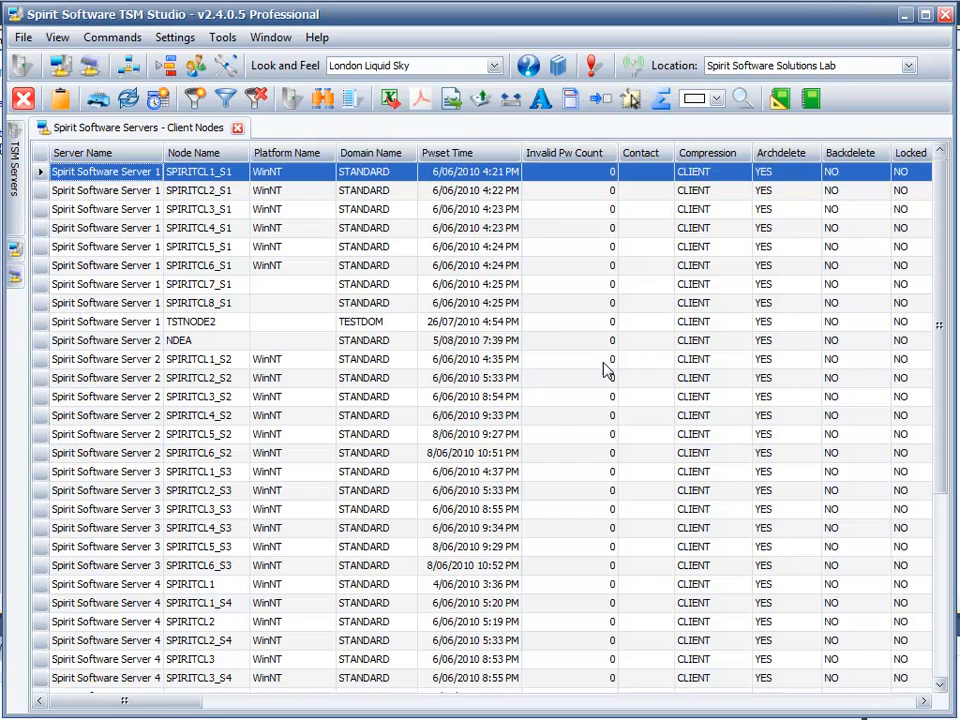
# - Sort the client nodes by the columns from Node Name through Contact in turn, finishing with Server Name in ascending order
pyautogui.click(199, 153)
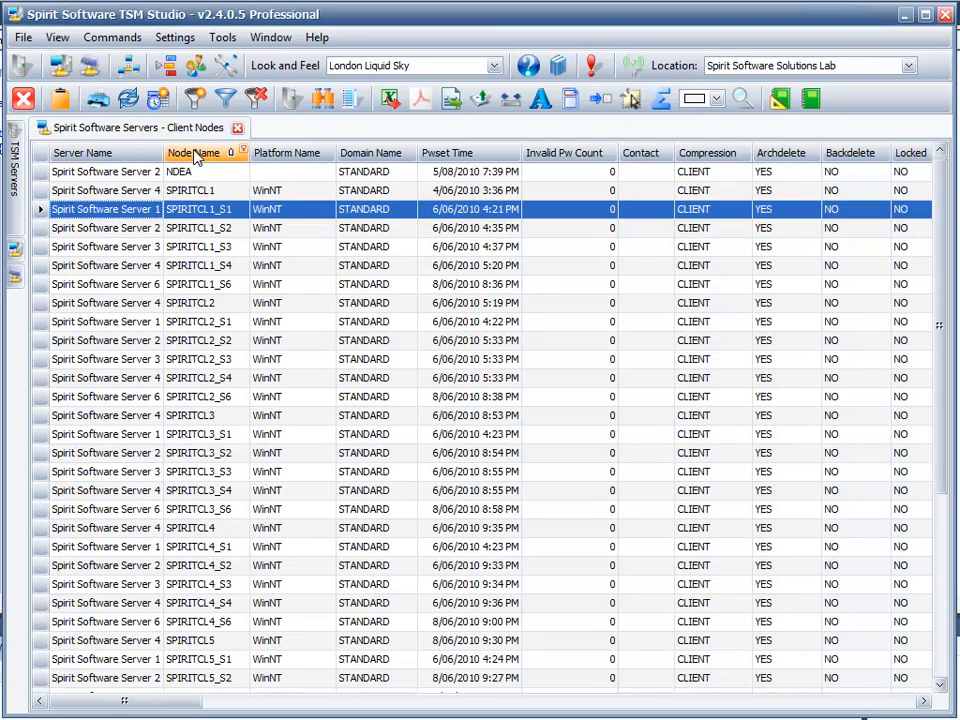
pyautogui.click(96, 153)
pyautogui.click(201, 153)
pyautogui.click(273, 157)
pyautogui.click(372, 155)
pyautogui.click(448, 155)
pyautogui.click(563, 155)
pyautogui.click(636, 154)
pyautogui.click(98, 153)
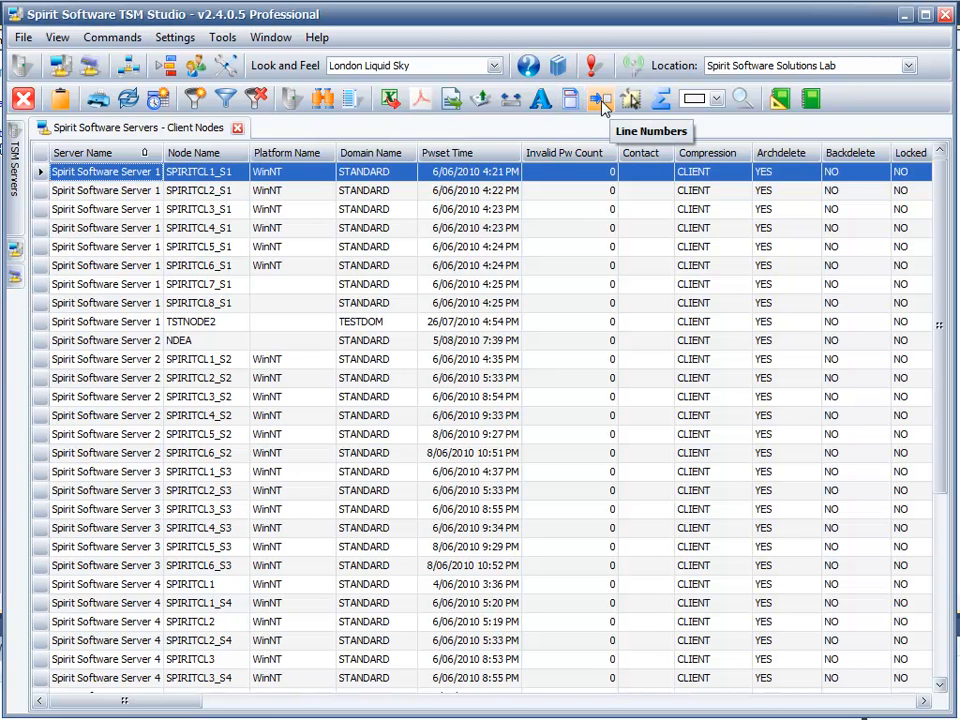
# - Turn on line numbers in the client node list
pyautogui.rightClick(468, 268)
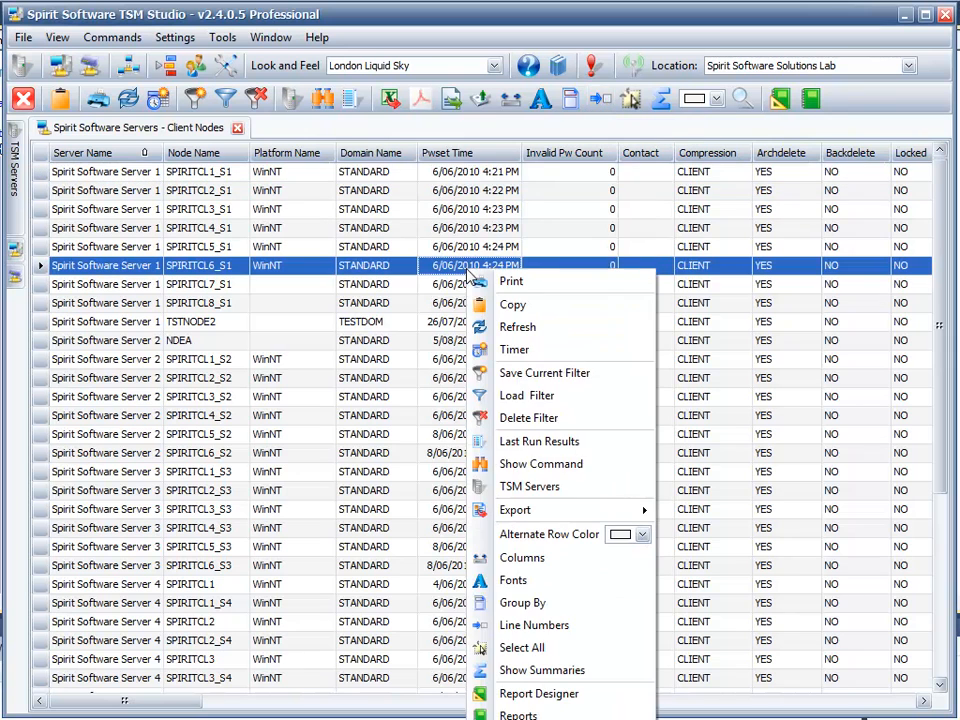
pyautogui.click(562, 628)
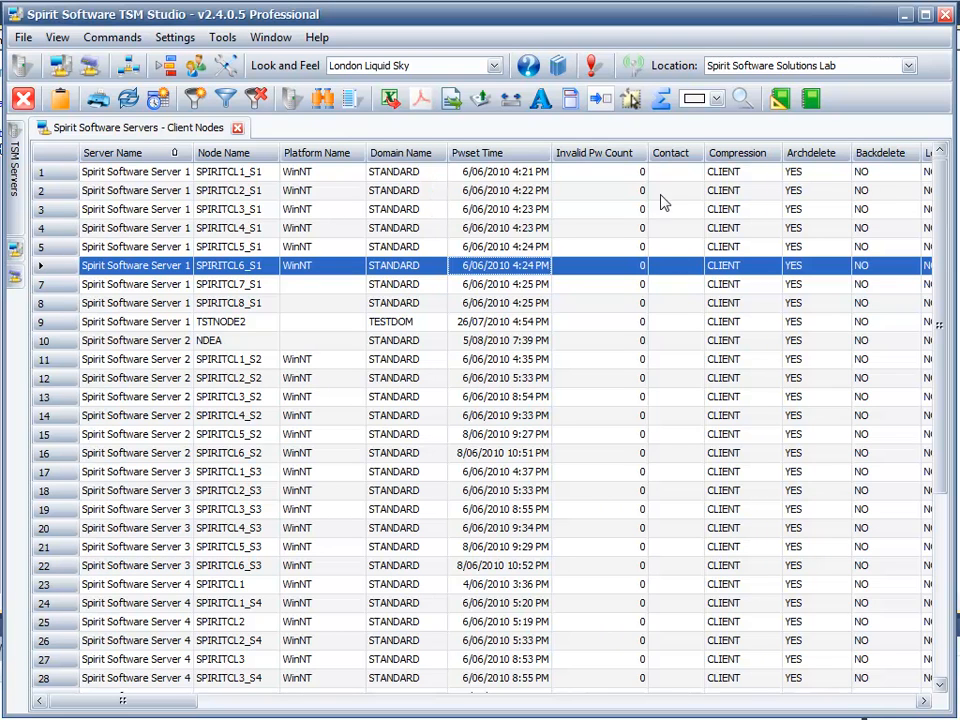
# - Enable the group-by area and group the client nodes by Server Name, with Platform Name as the second level
pyautogui.rightClick(428, 190)
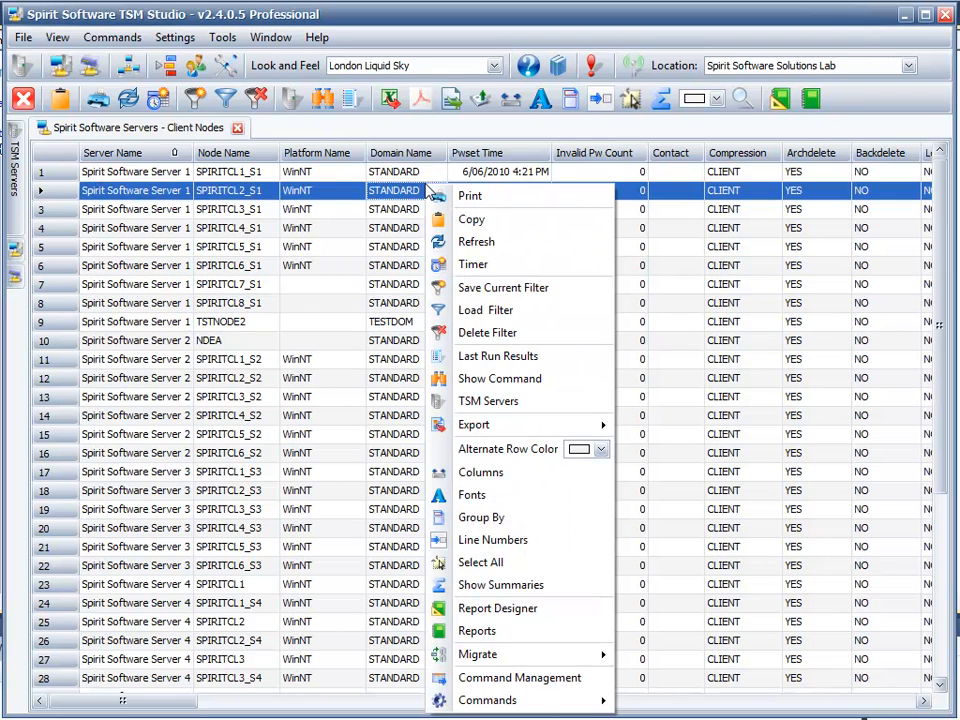
pyautogui.click(510, 518)
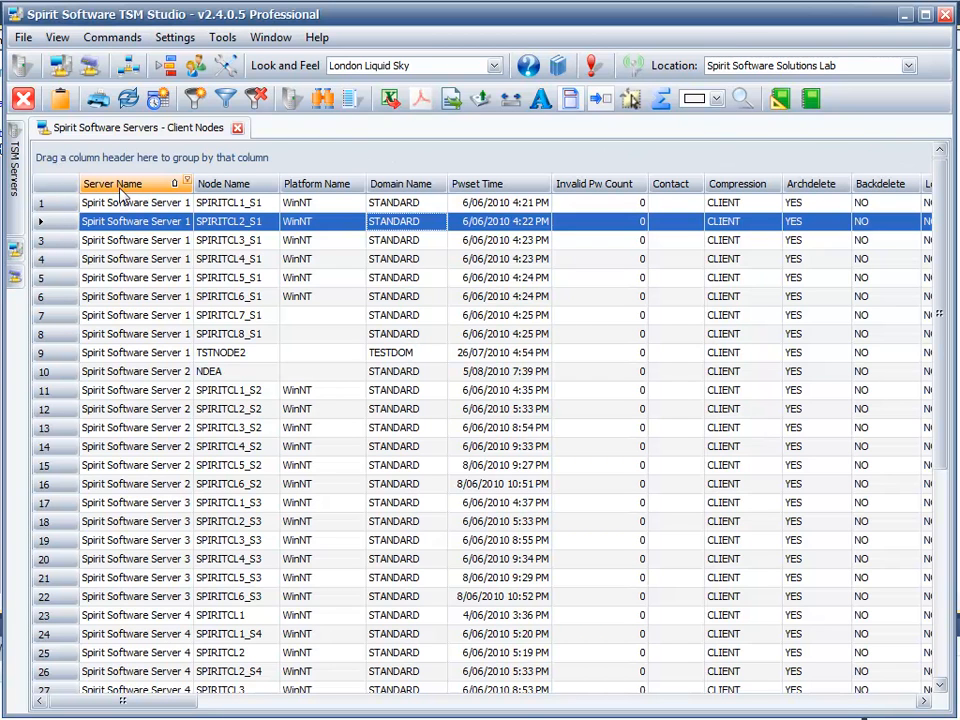
pyautogui.moveTo(115, 184); pyautogui.dragTo(103, 165)
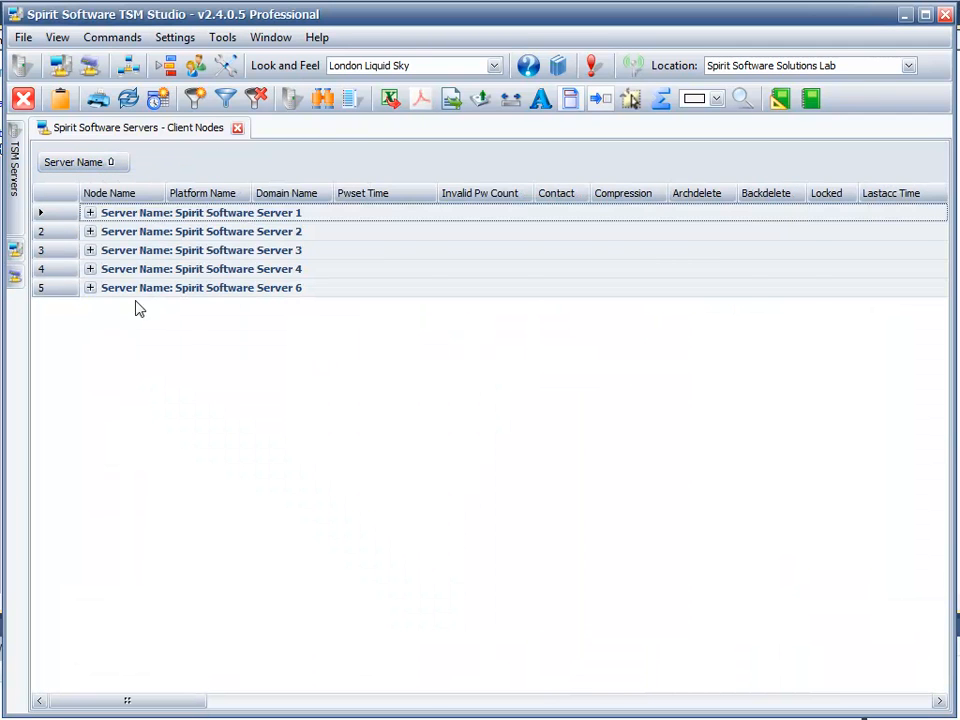
pyautogui.click(90, 214)
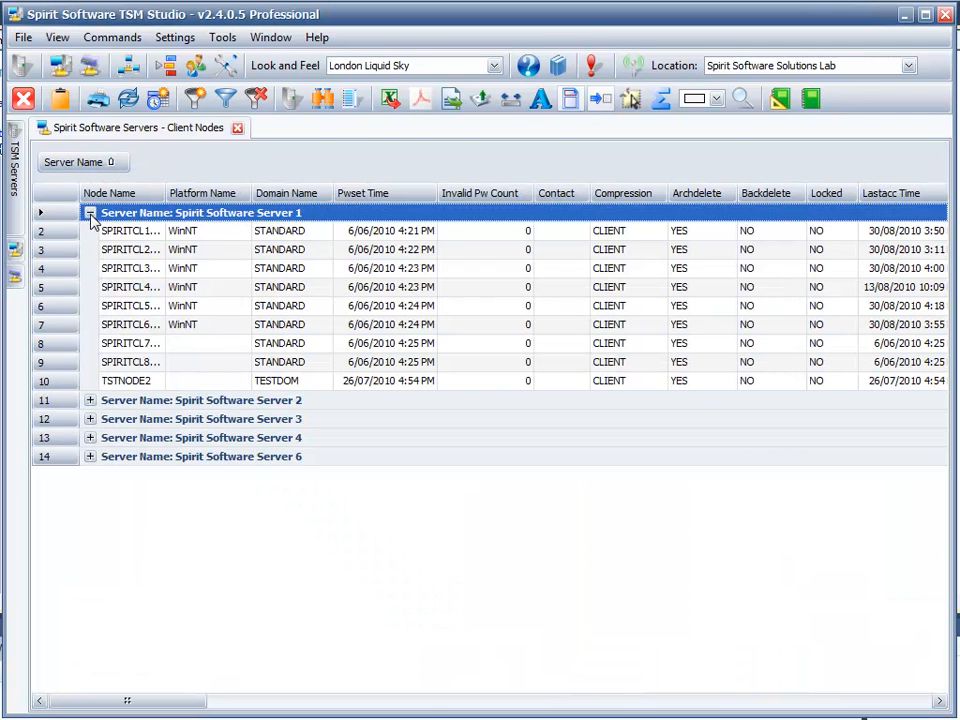
pyautogui.doubleClick(165, 194)
pyautogui.moveTo(245, 203); pyautogui.dragTo(150, 172)
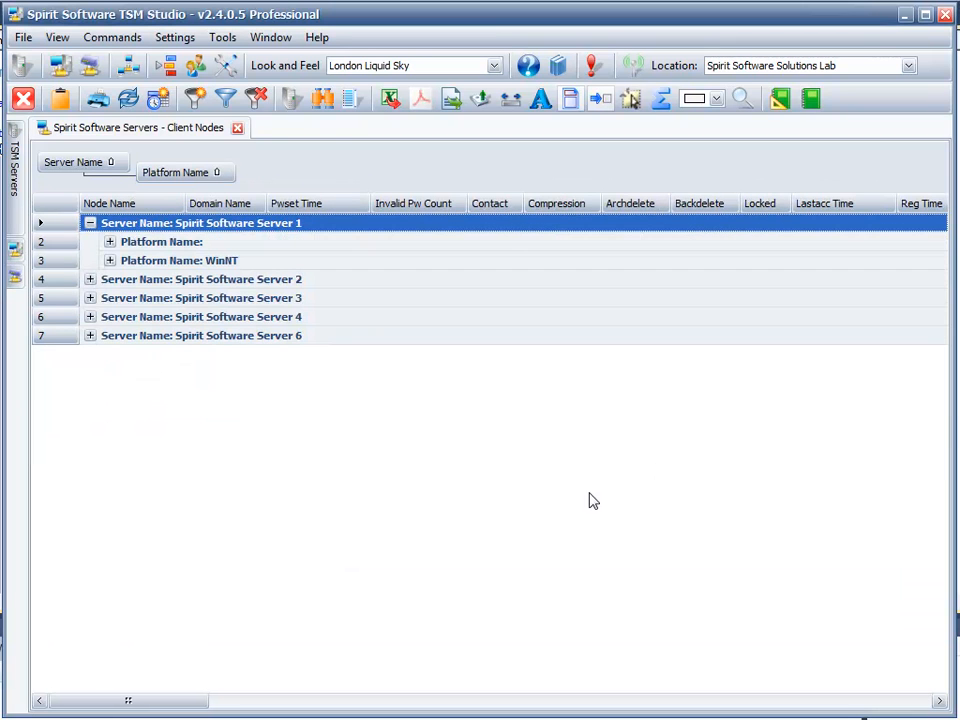
# - Examine the client nodes in the platform subgroups of Spirit Software Server 1 and Spirit Software Server 2
pyautogui.click(109, 241)
pyautogui.click(109, 316)
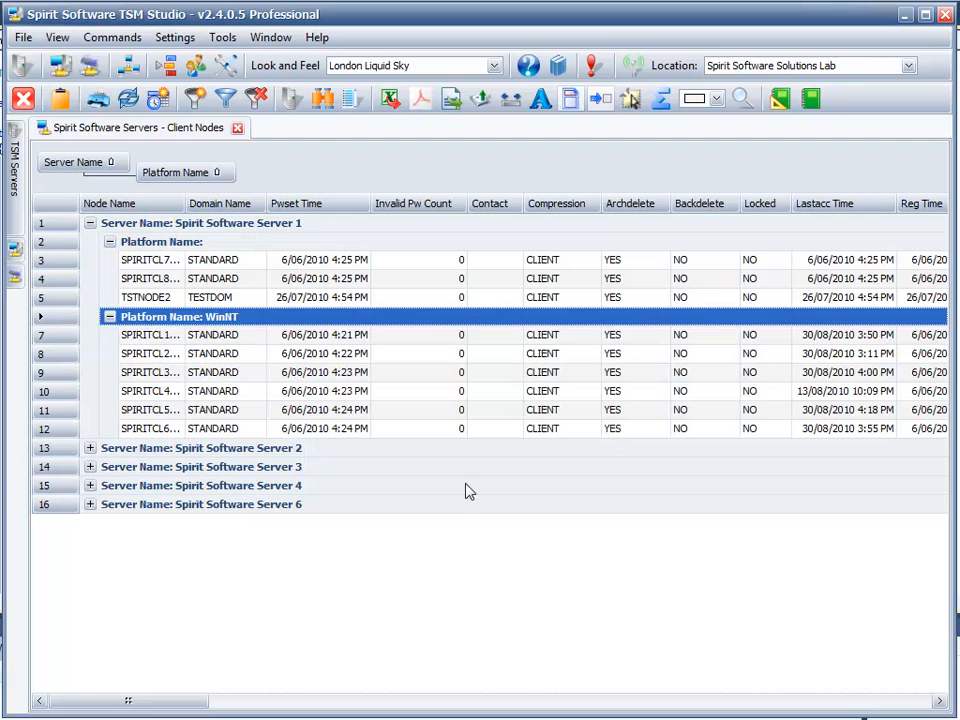
pyautogui.click(109, 316)
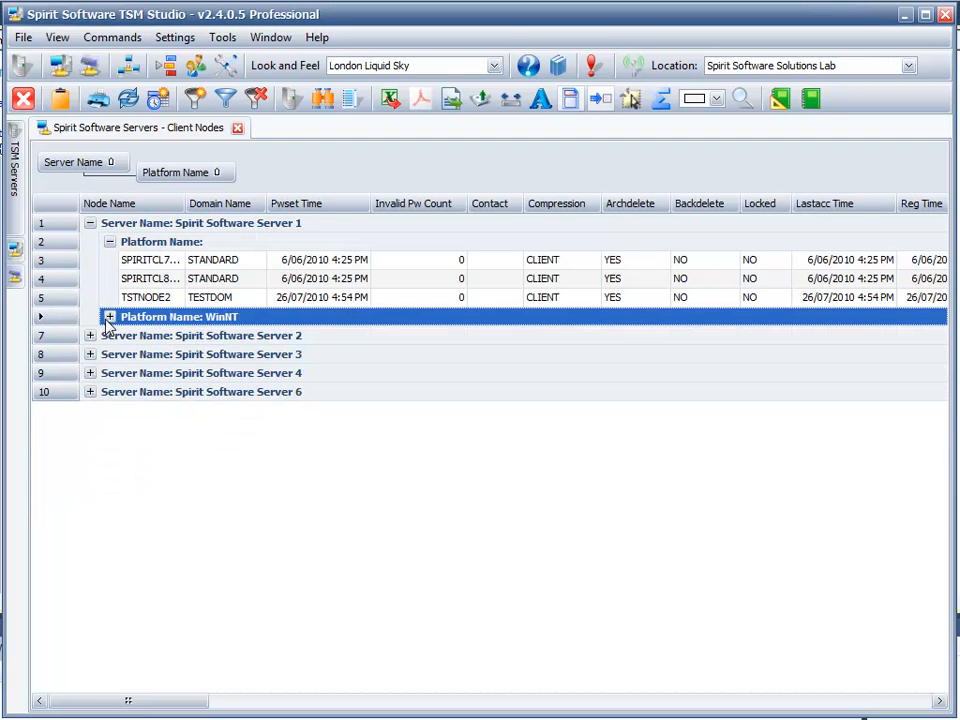
pyautogui.click(109, 241)
pyautogui.click(90, 279)
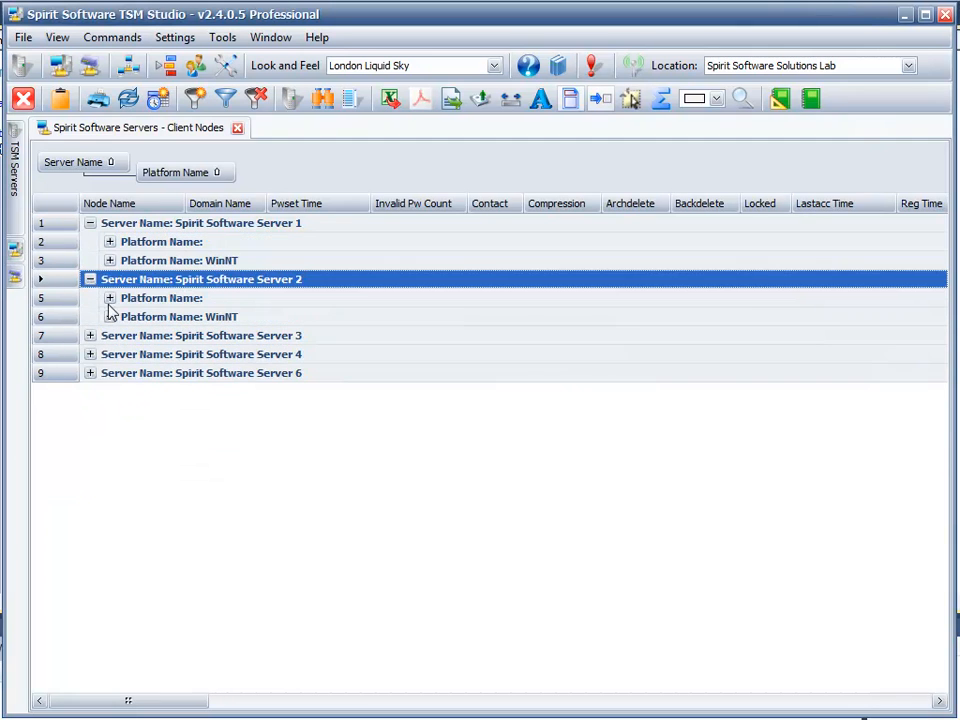
pyautogui.click(109, 298)
pyautogui.click(109, 336)
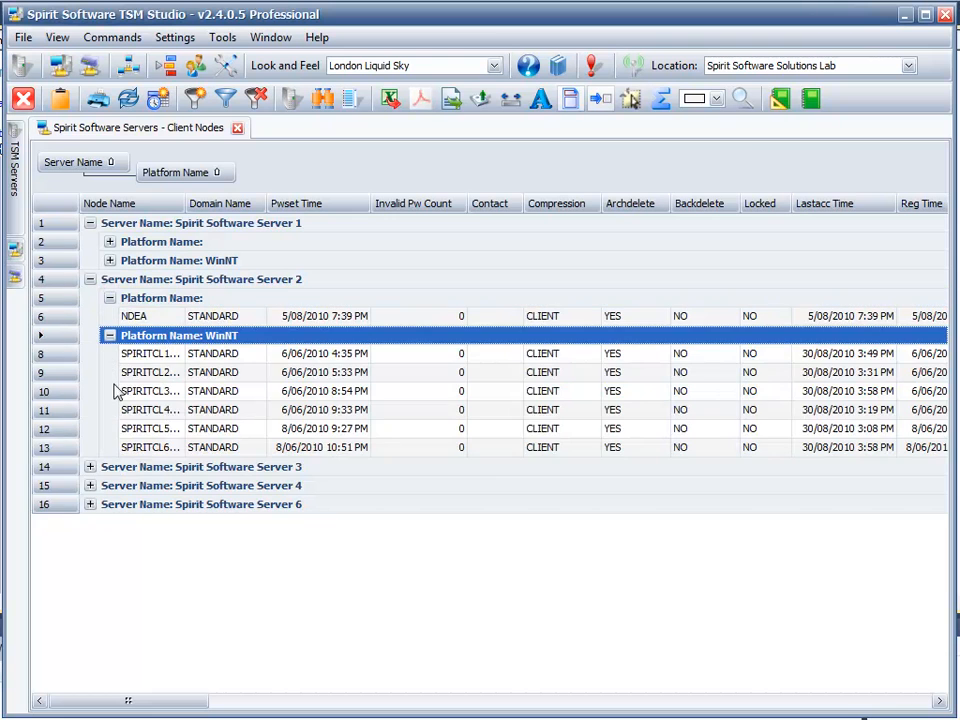
pyautogui.click(90, 279)
# - Remove the Platform Name and Server Name groupings from the client node list
pyautogui.moveTo(175, 172); pyautogui.dragTo(199, 212)
pyautogui.moveTo(111, 162); pyautogui.dragTo(180, 197)
pyautogui.moveTo(266, 162); pyautogui.dragTo(266, 160)
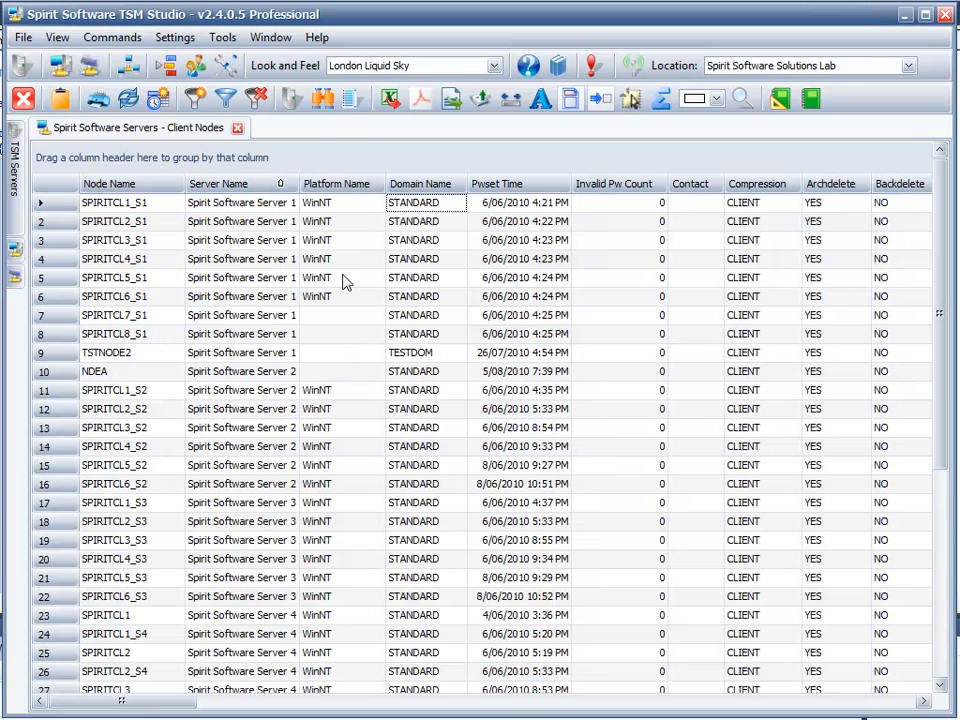
# - Hide the group-by area and move the Server Name column in front of Node Name
pyautogui.rightClick(504, 155)
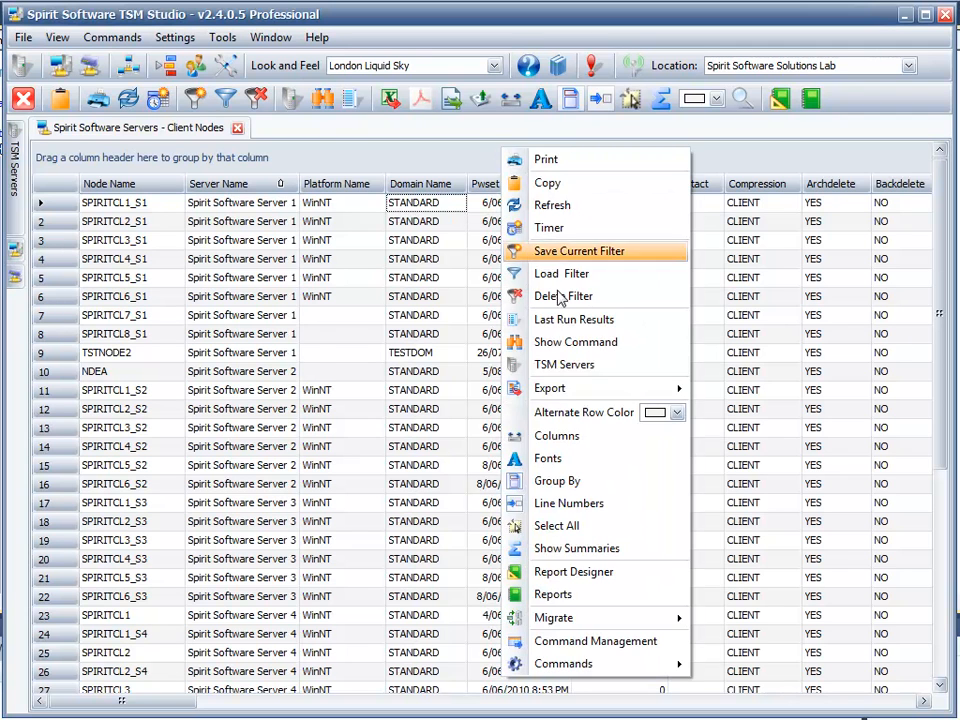
pyautogui.click(600, 486)
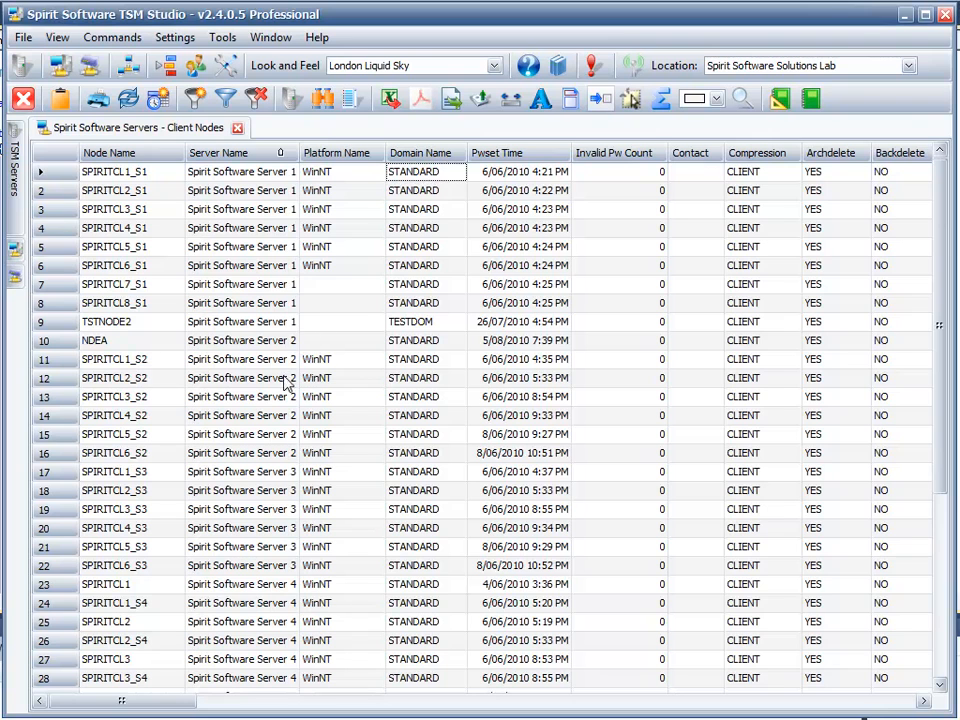
pyautogui.moveTo(259, 152); pyautogui.dragTo(105, 160)
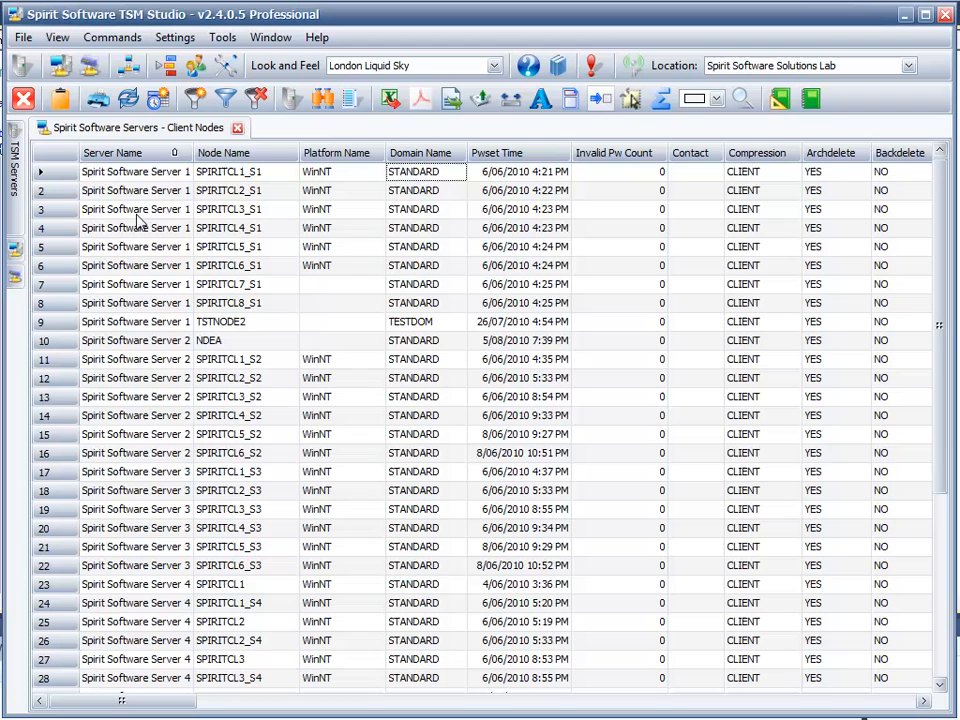
# - Filter the client nodes to Server Name Spirit Software Server 1 and Platform Name WinNT
pyautogui.click(187, 149)
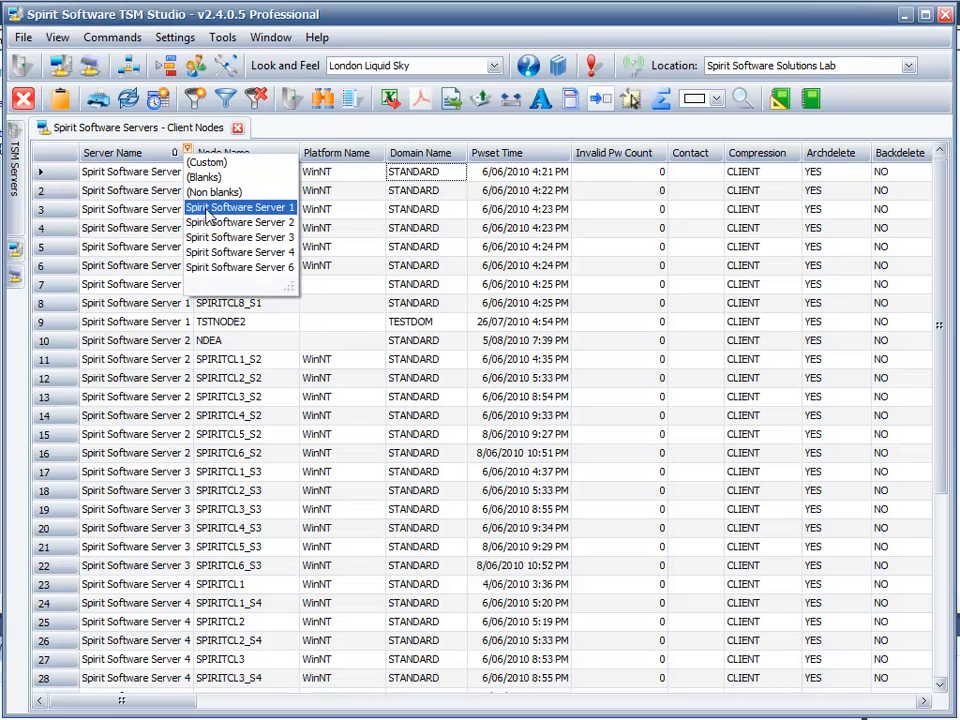
pyautogui.click(249, 208)
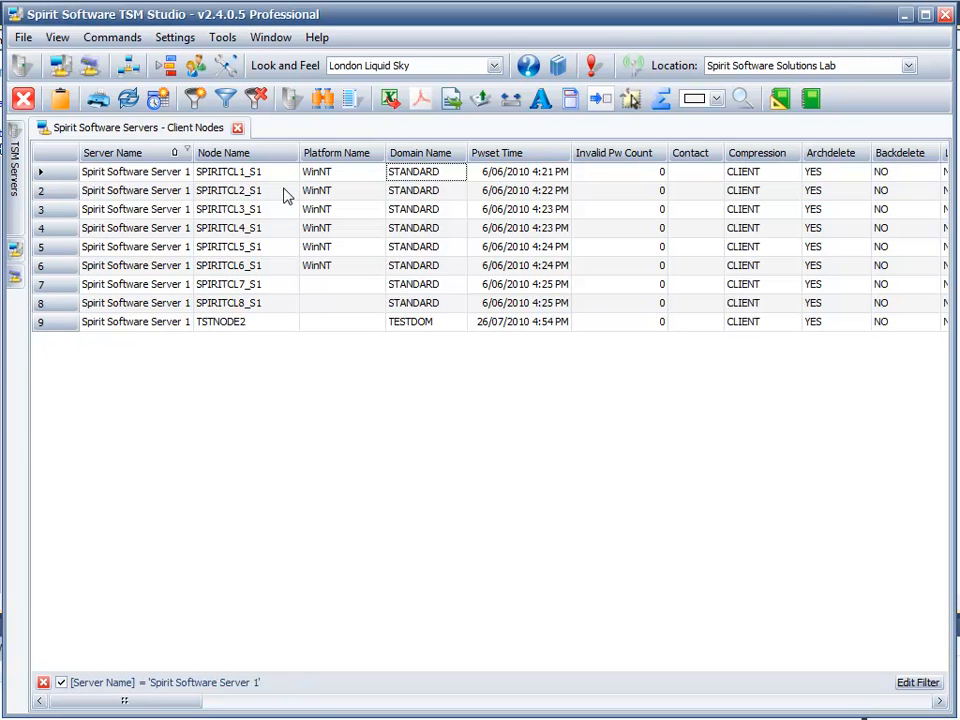
pyautogui.click(379, 150)
pyautogui.click(415, 209)
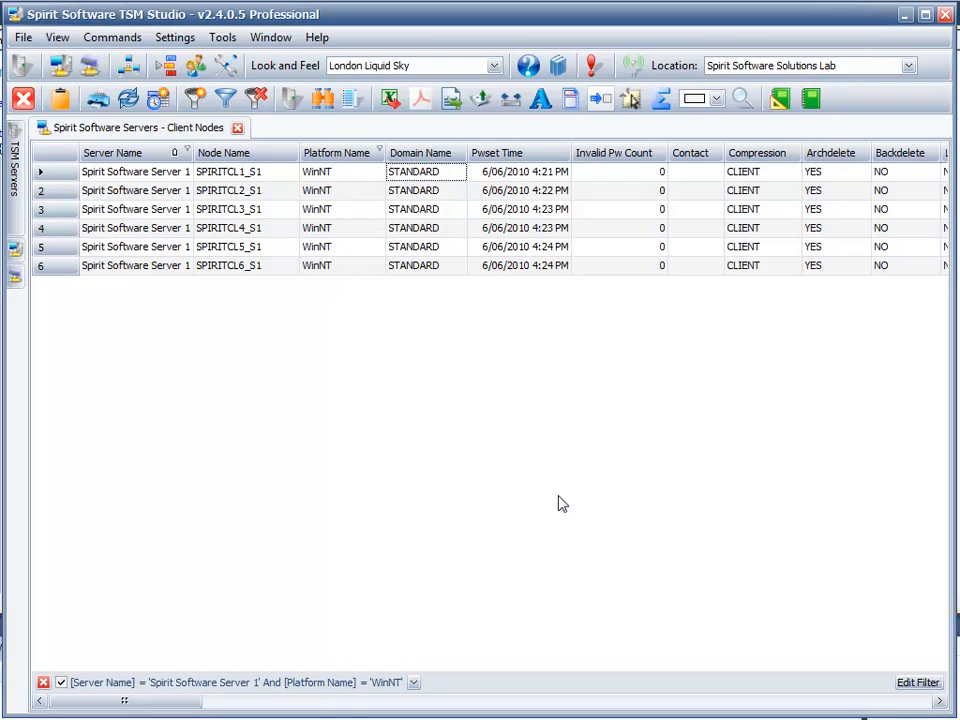
# - Narrow the filter further to Client Version 6 and Client Release 1
pyautogui.moveTo(154, 707); pyautogui.dragTo(423, 709)
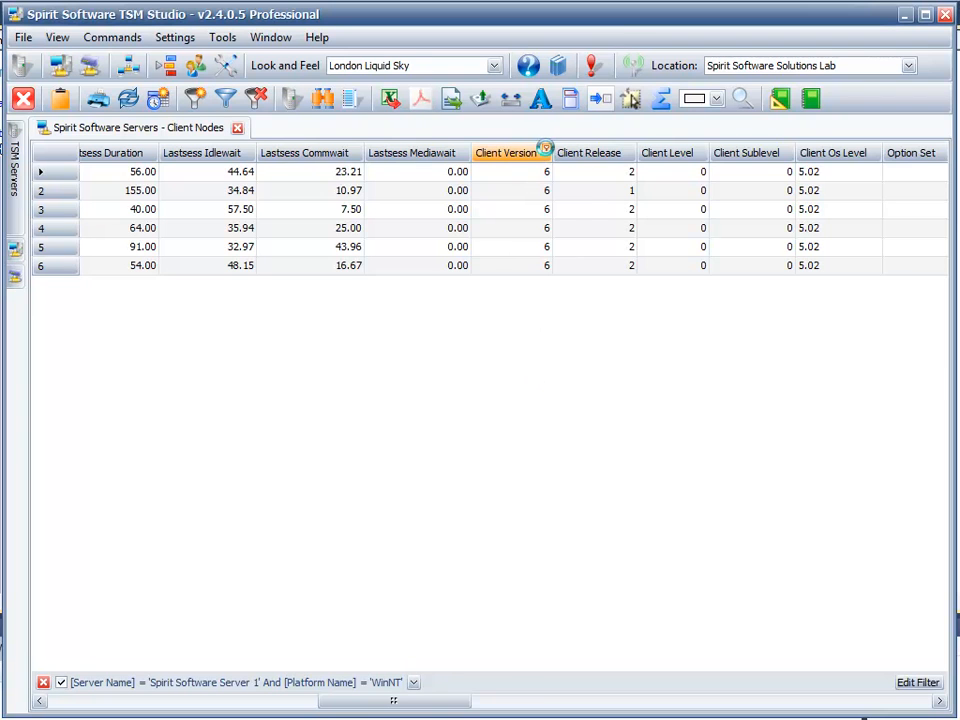
pyautogui.click(545, 151)
pyautogui.click(576, 208)
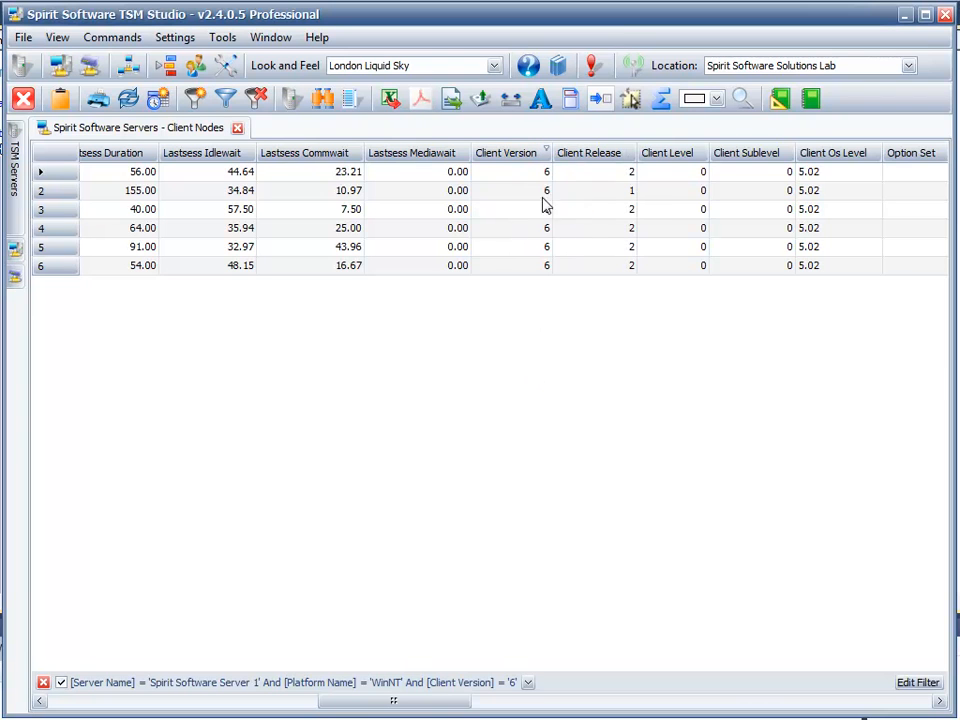
pyautogui.click(630, 150)
pyautogui.click(640, 206)
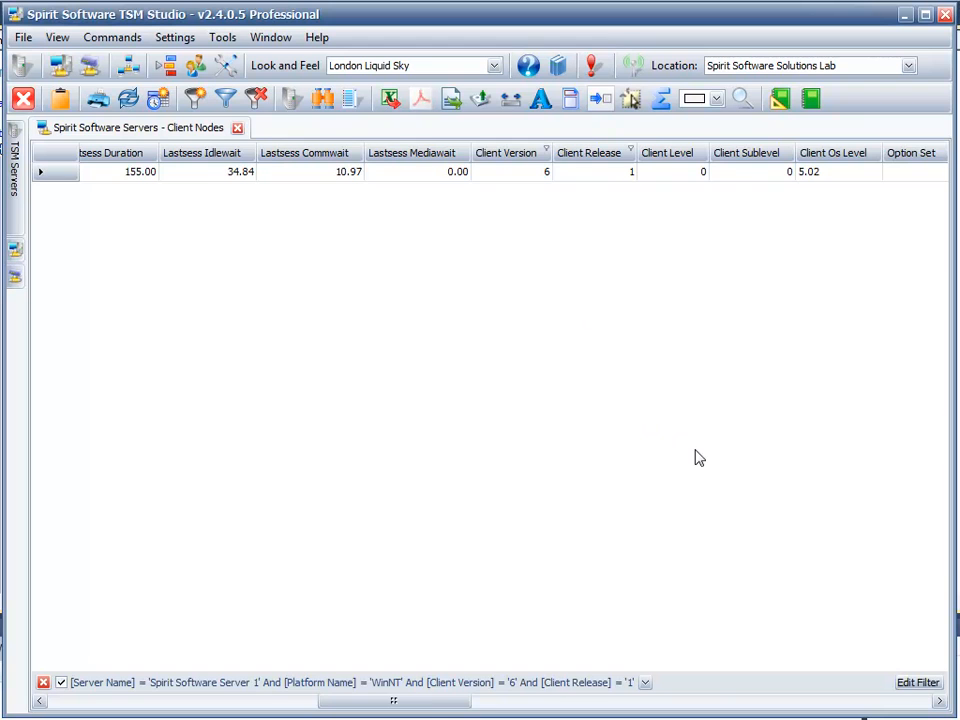
pyautogui.moveTo(422, 709); pyautogui.dragTo(210, 710)
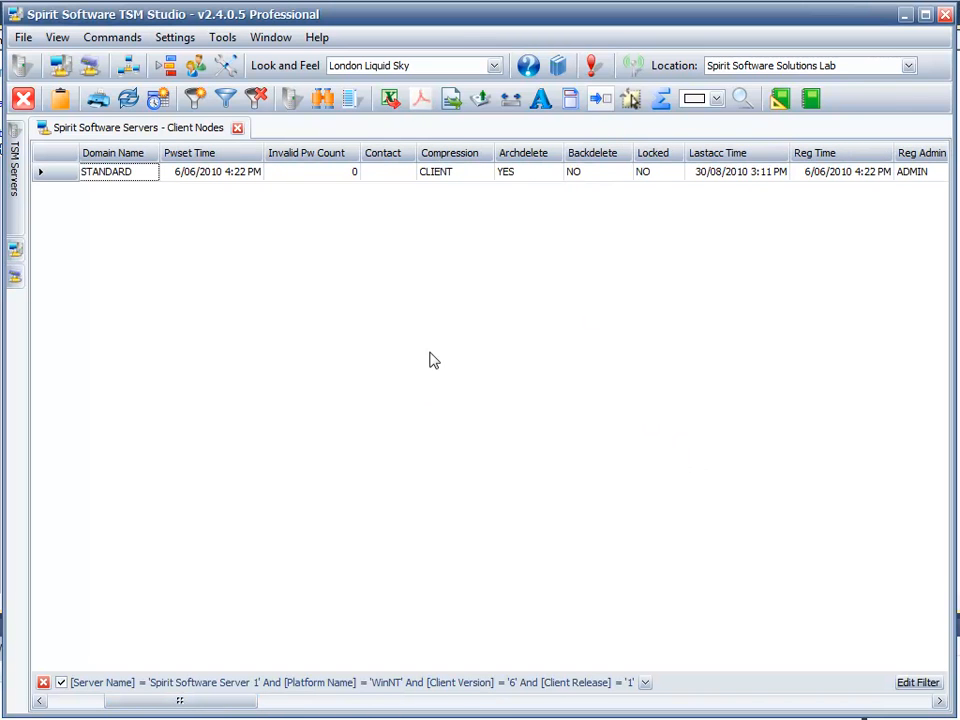
pyautogui.moveTo(183, 712); pyautogui.dragTo(105, 712)
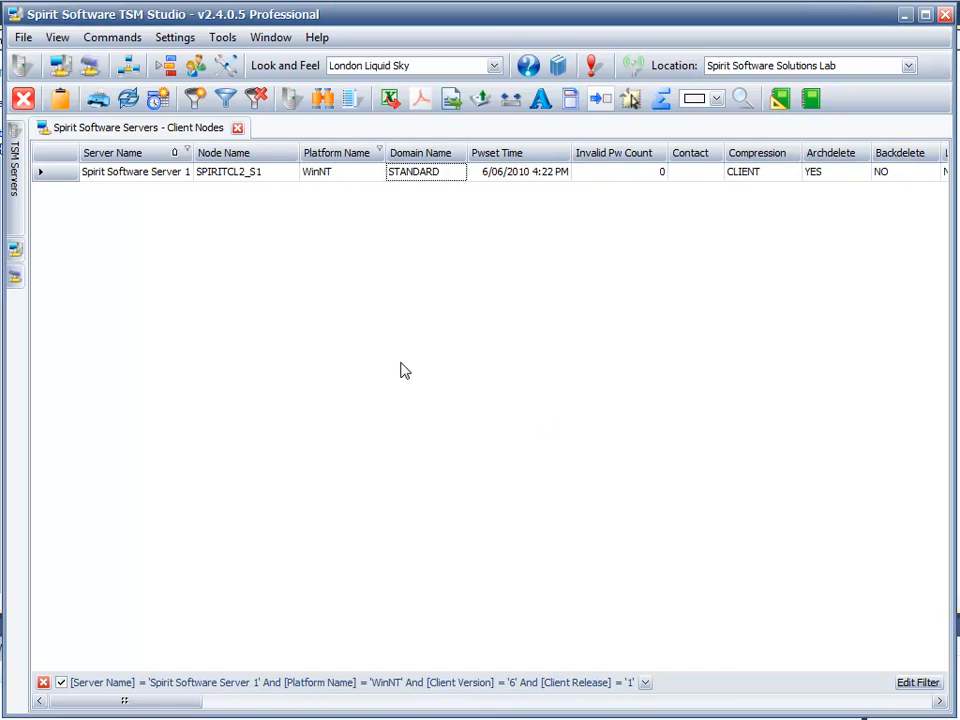
# - Save the current client node filter under the name SpiritTSM1 ClientNodes Winnt TSM Version 6.1
pyautogui.rightClick(440, 273)
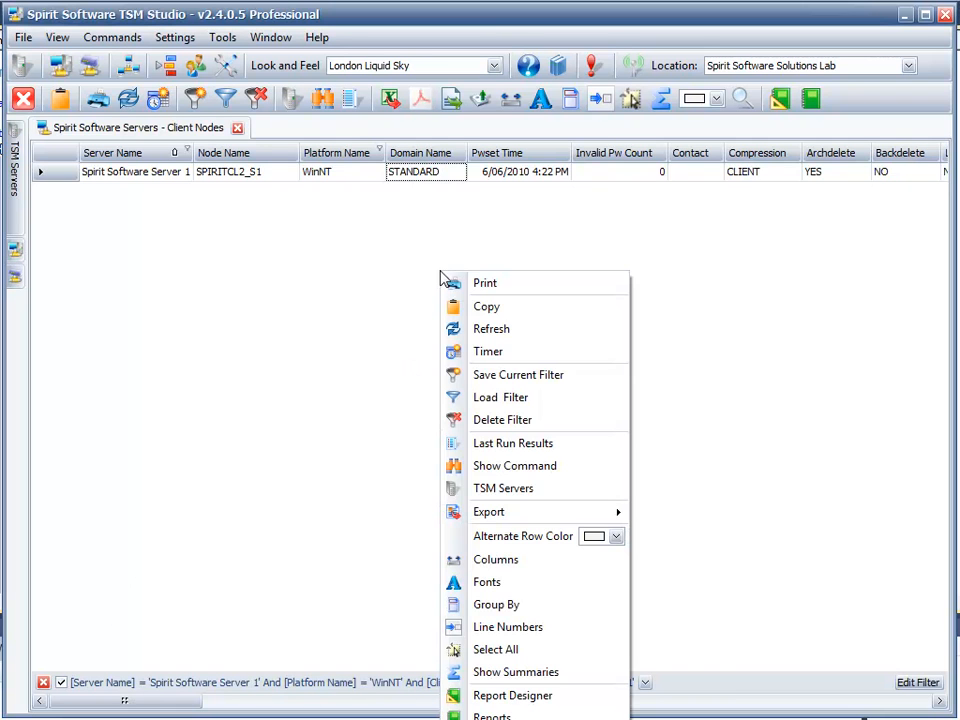
pyautogui.click(546, 376)
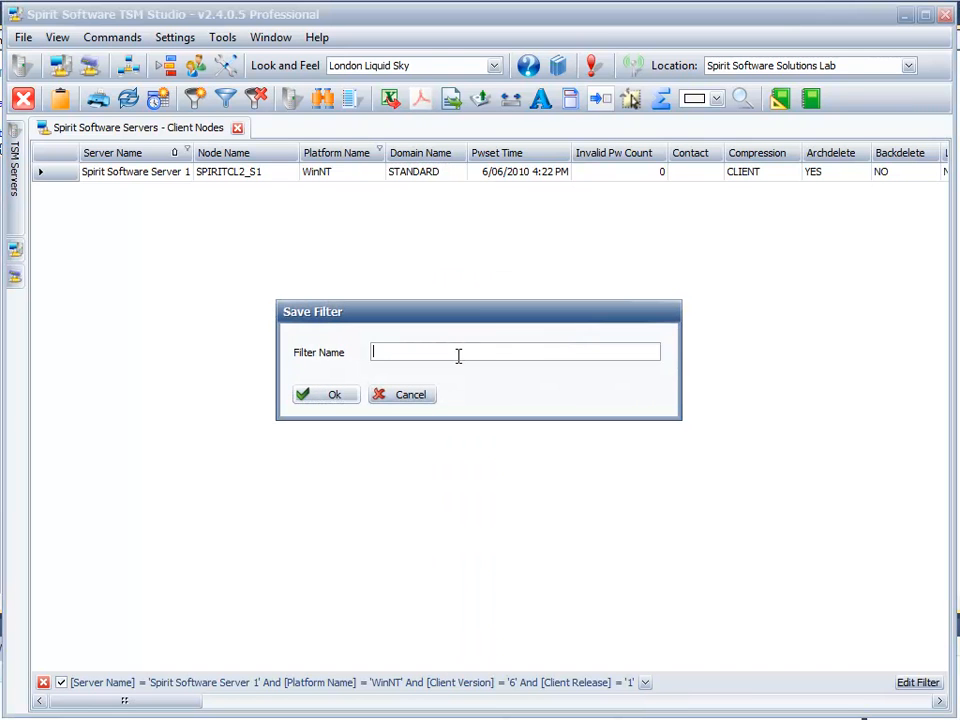
pyautogui.write('SpiritTSM1 ClientNodes Winnt TSM V')
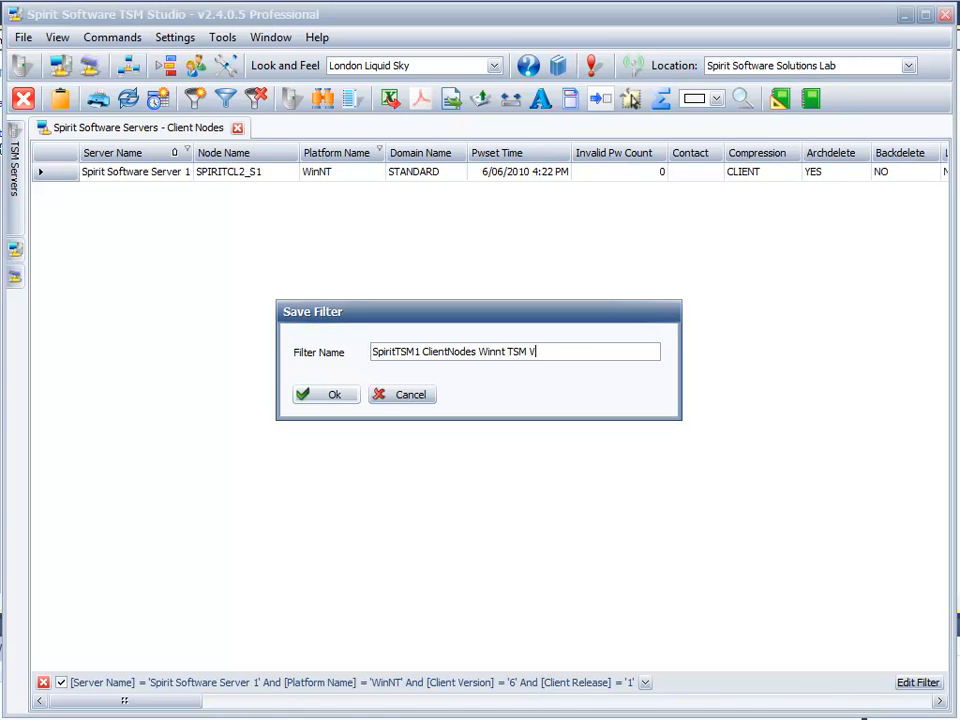
pyautogui.write('ersion 6.1')
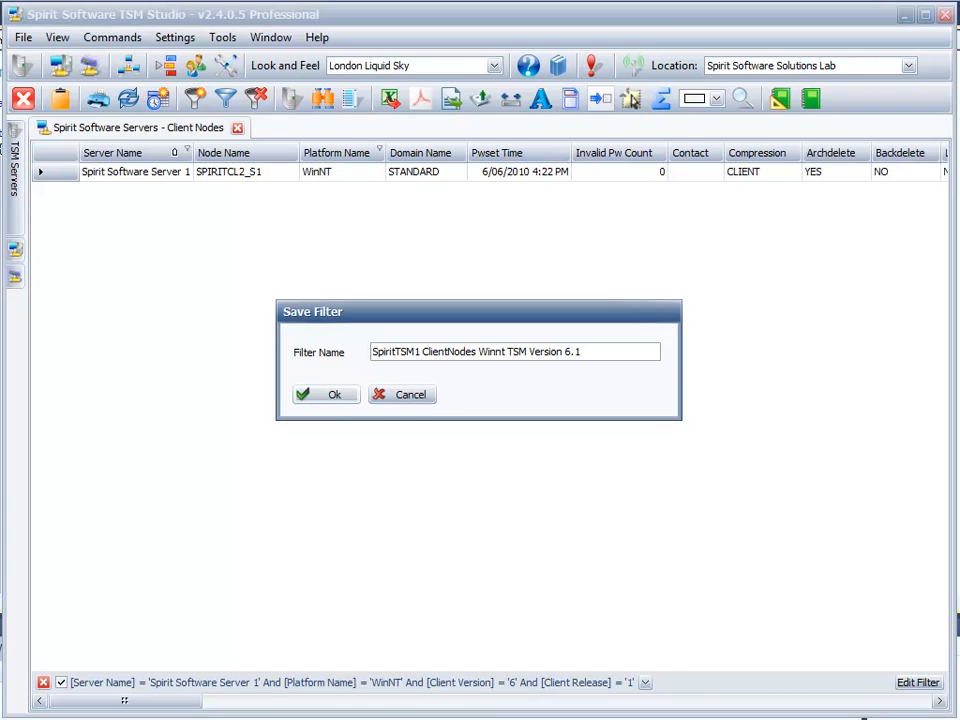
pyautogui.click(322, 402)
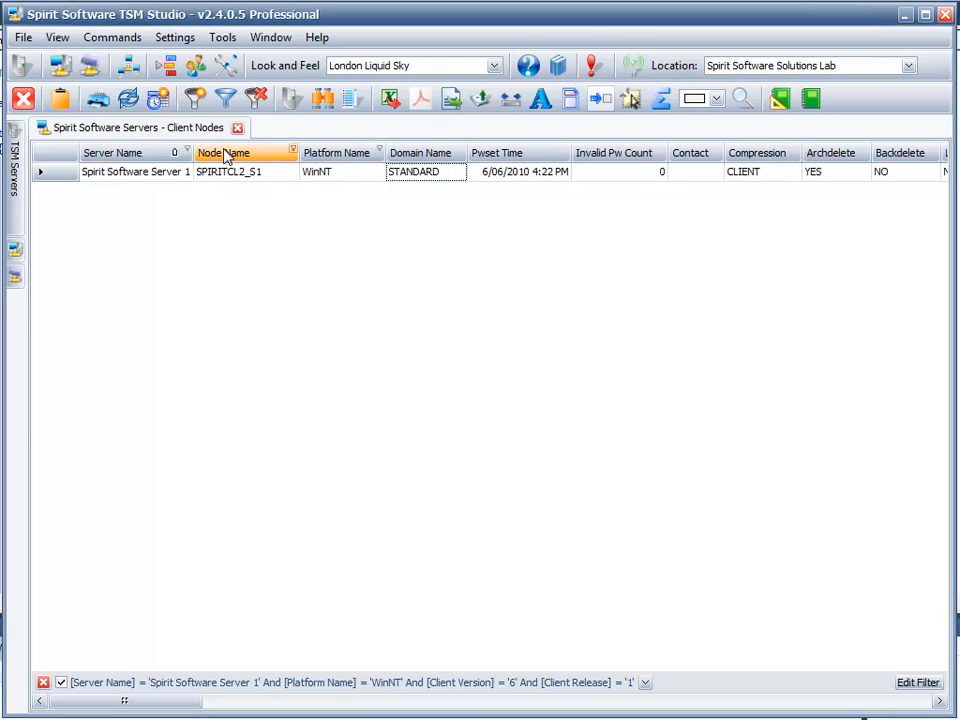
# - Review the fields available for an additional condition in the filter editor, discarding the trial condition
pyautogui.click(915, 683)
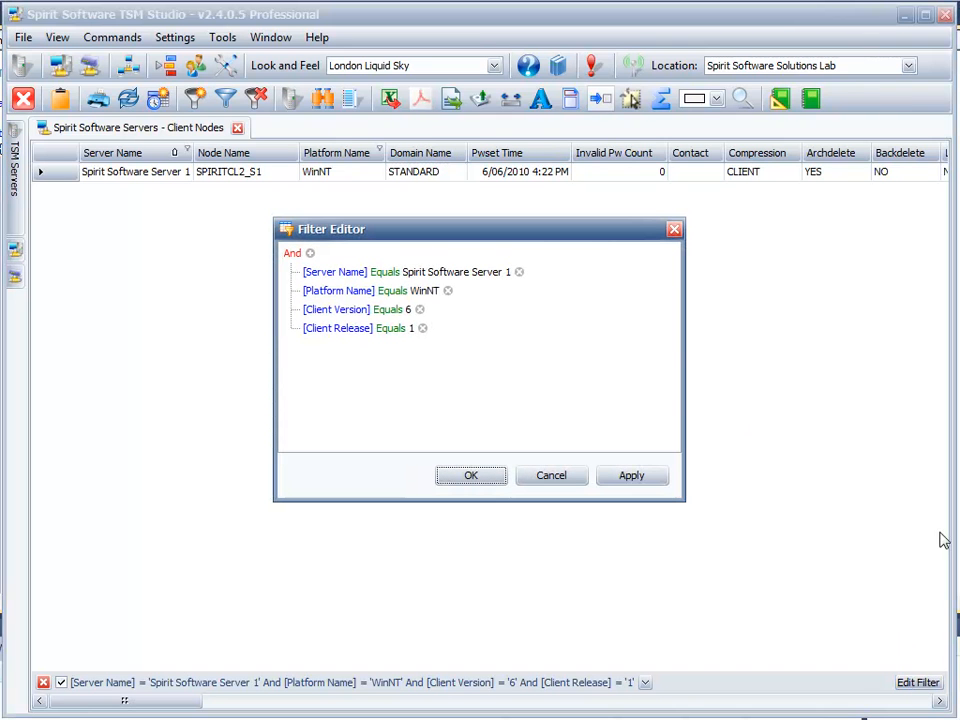
pyautogui.click(310, 254)
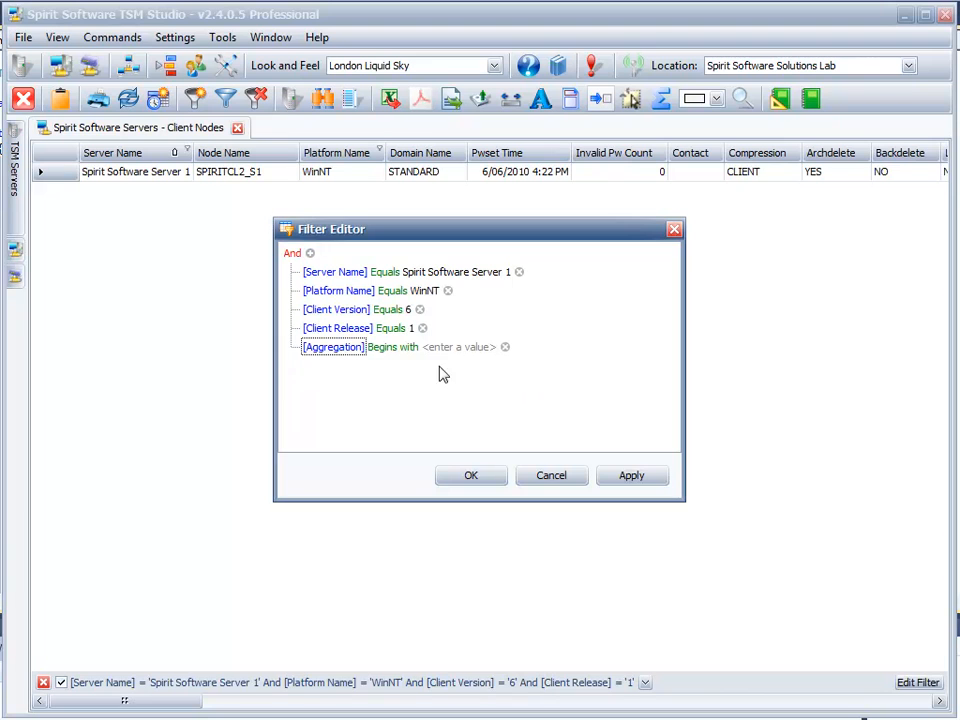
pyautogui.click(336, 348)
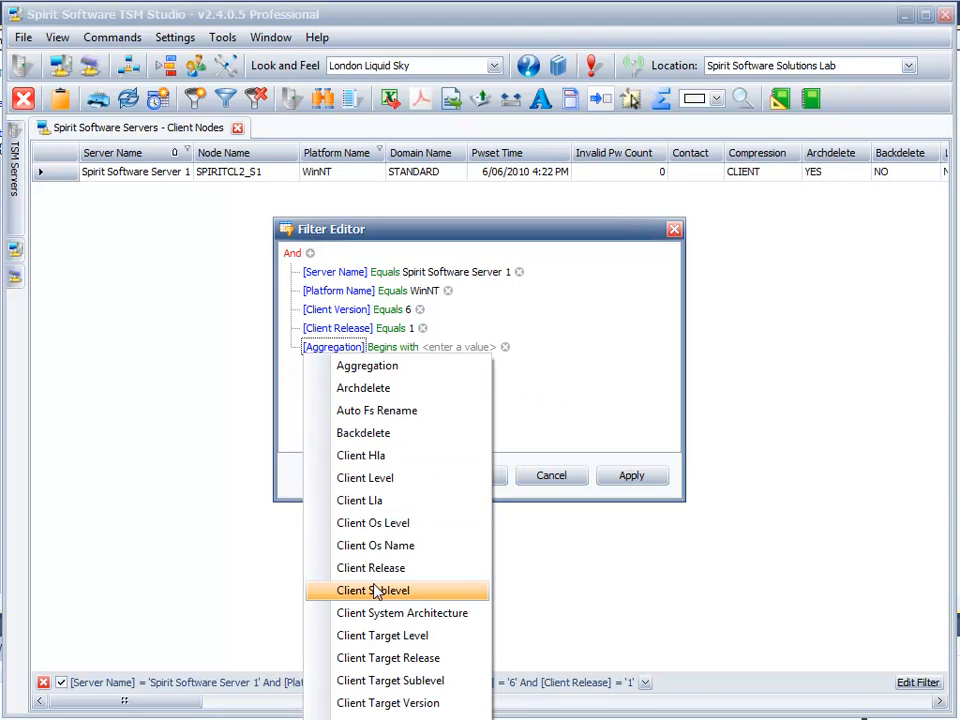
pyautogui.click(531, 377)
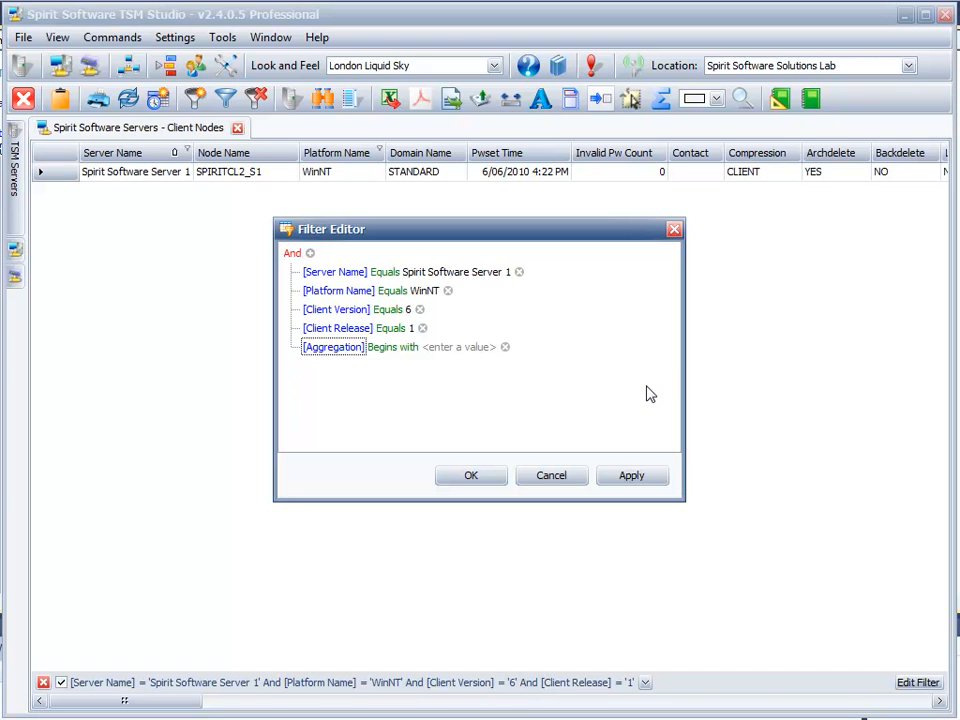
pyautogui.click(505, 347)
# - Remove the Client Release, Client Version, Platform Name and Server Name conditions from the filter and accept the change
pyautogui.click(422, 328)
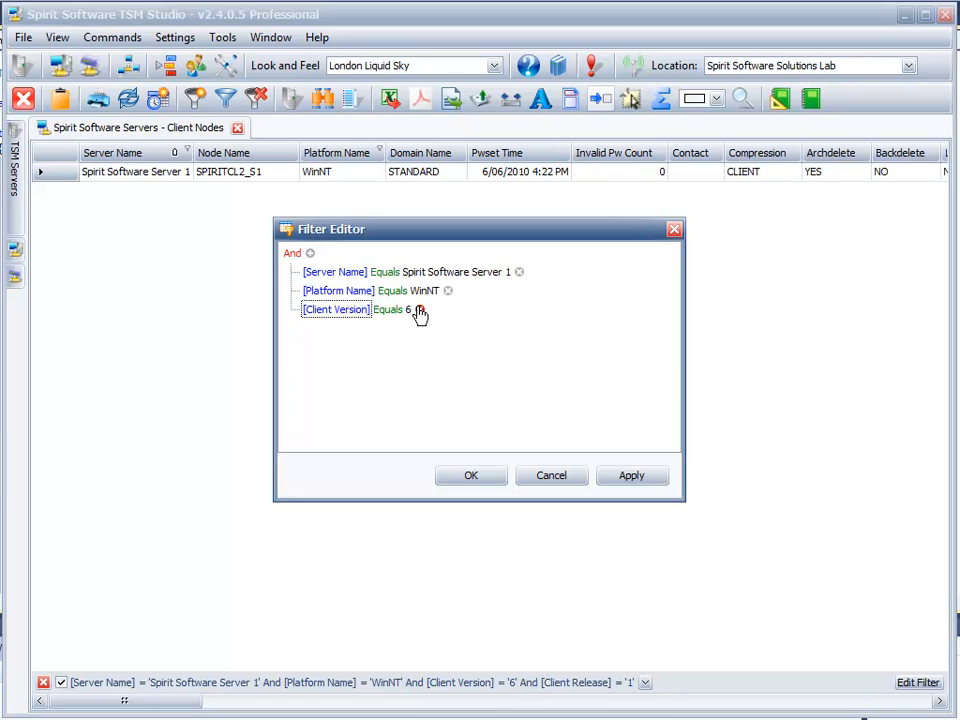
pyautogui.click(419, 309)
pyautogui.click(448, 291)
pyautogui.click(519, 272)
pyautogui.click(472, 477)
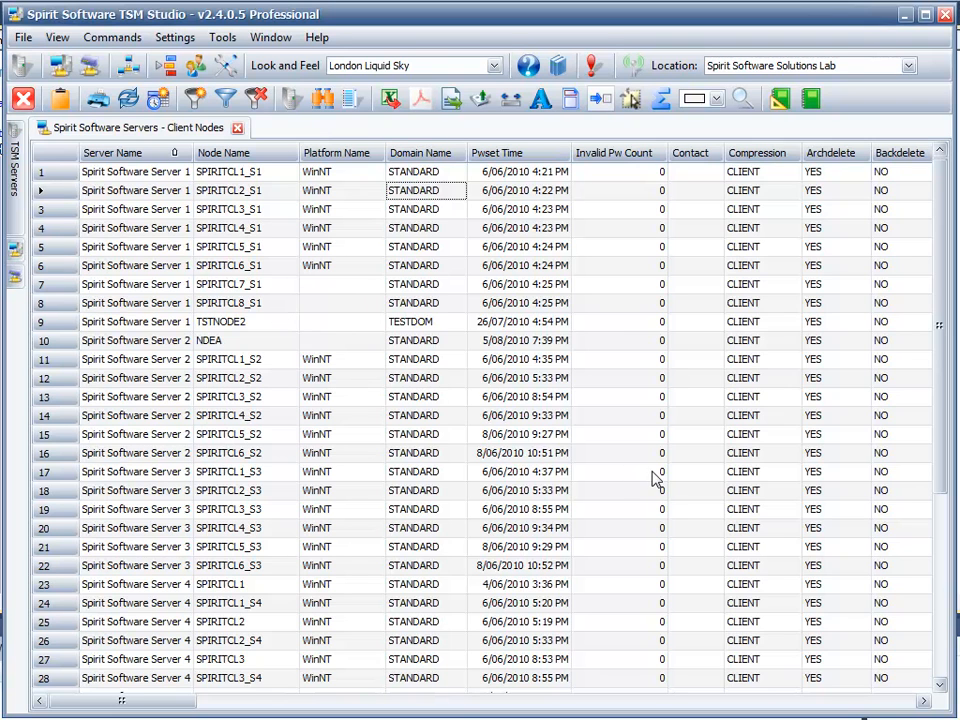
# - Load the saved filter SpiritTSM1 ClientNodes Winnt TSM Version 6.1 onto the client node list
pyautogui.rightClick(377, 228)
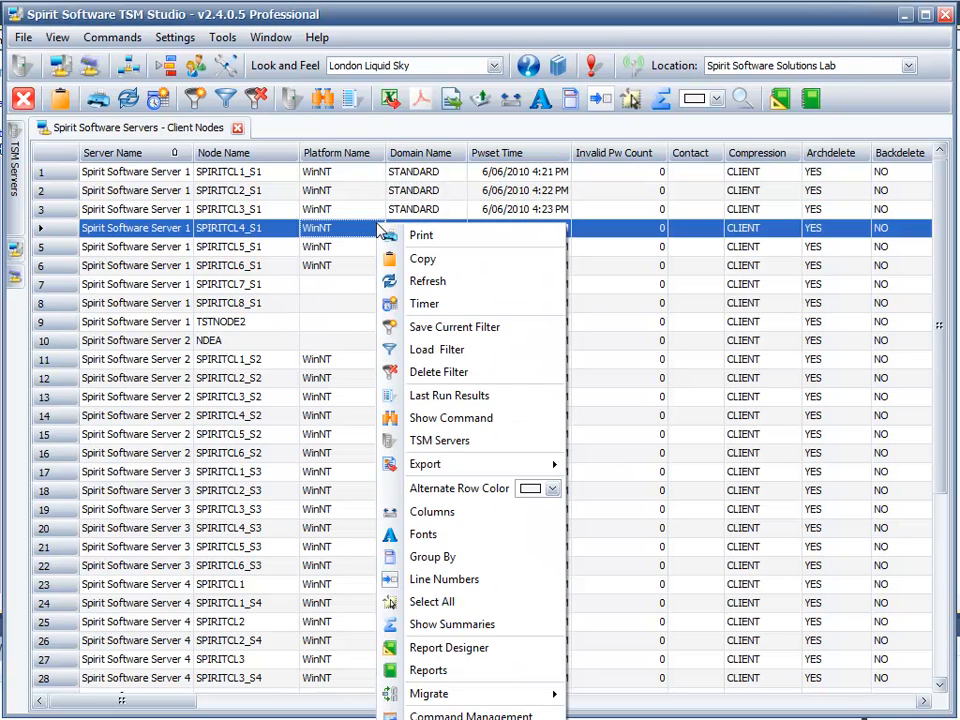
pyautogui.click(470, 352)
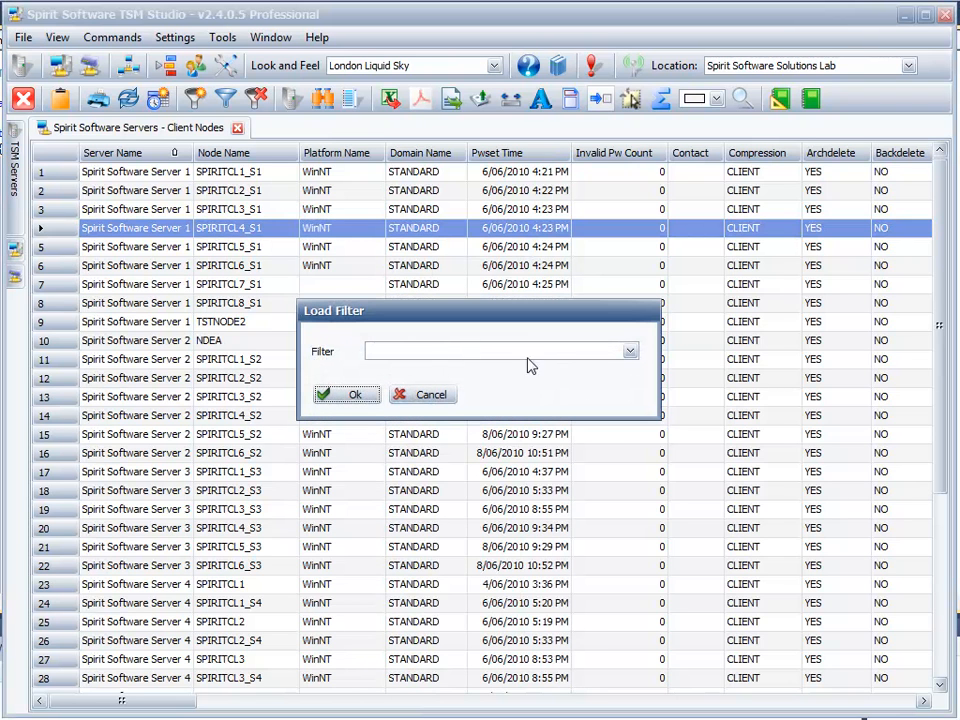
pyautogui.click(629, 351)
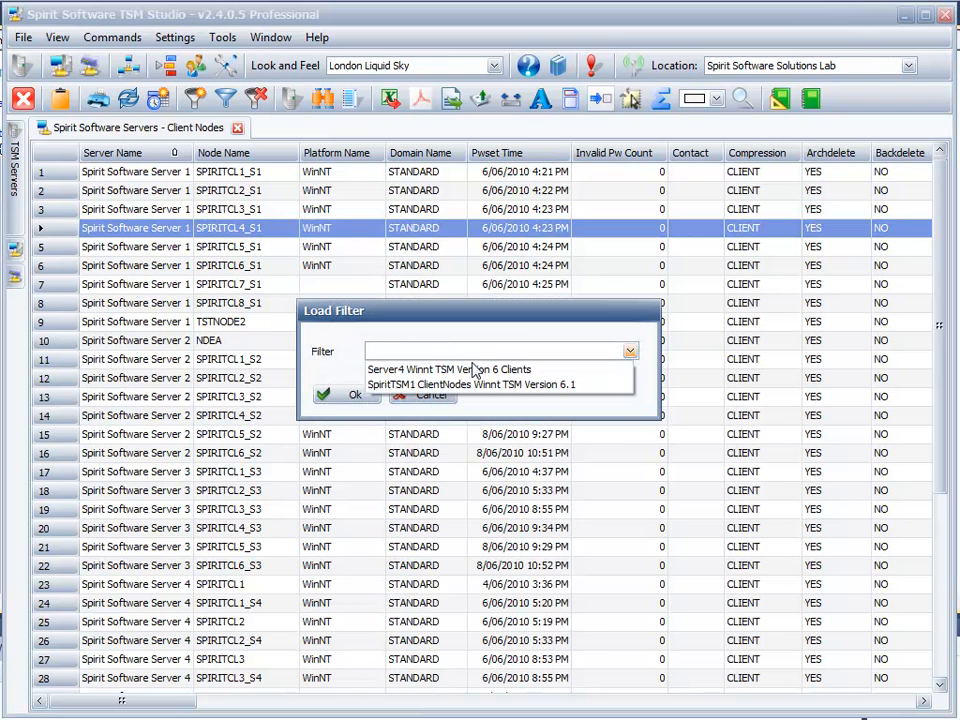
pyautogui.click(578, 388)
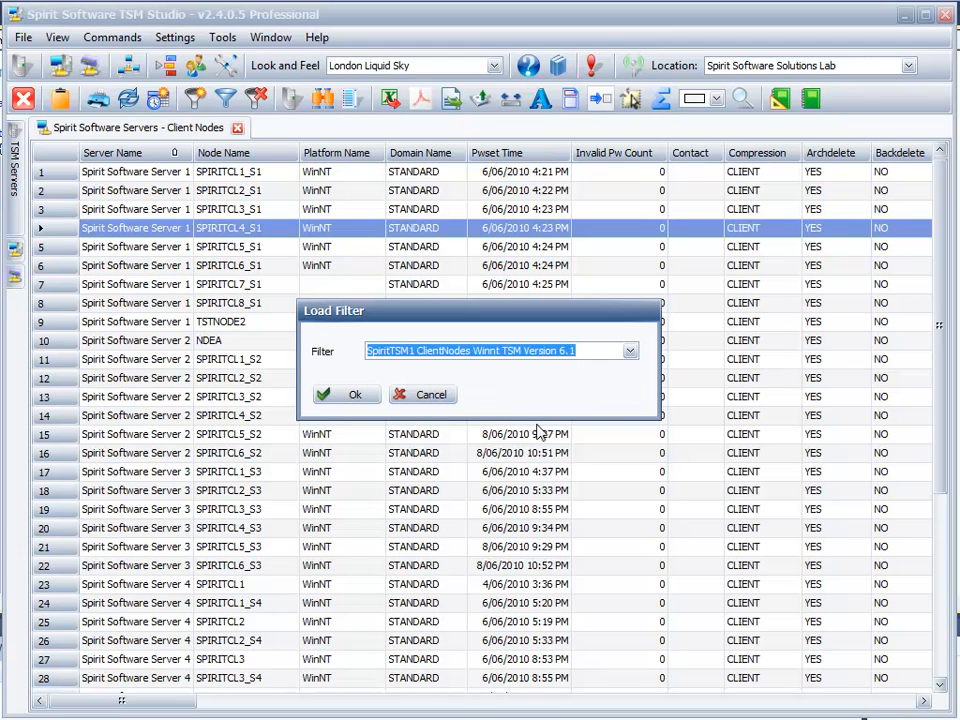
pyautogui.click(322, 397)
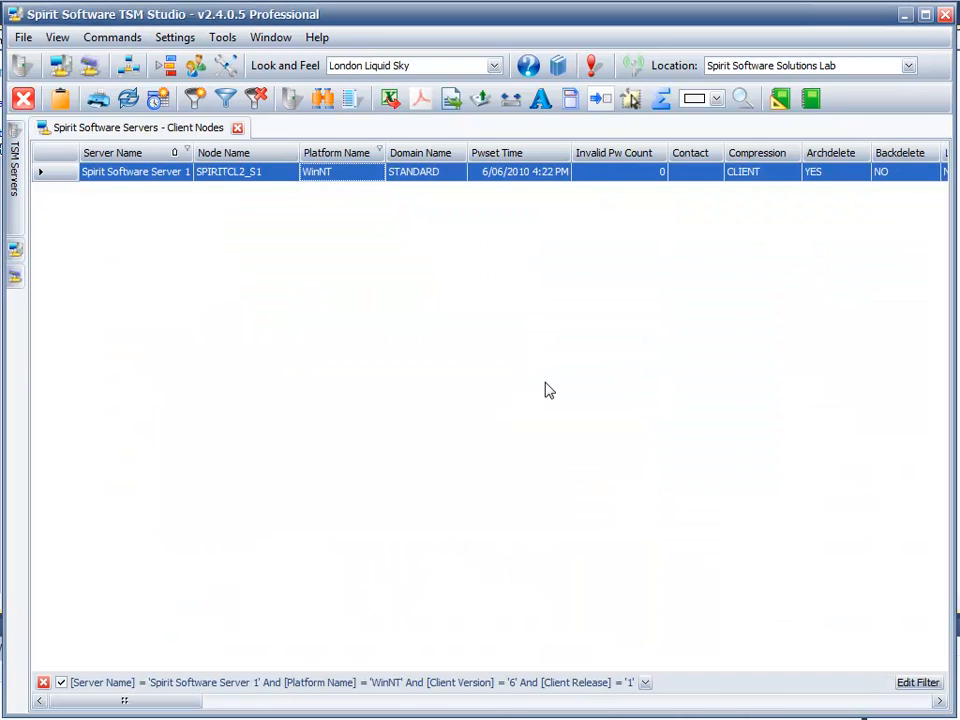